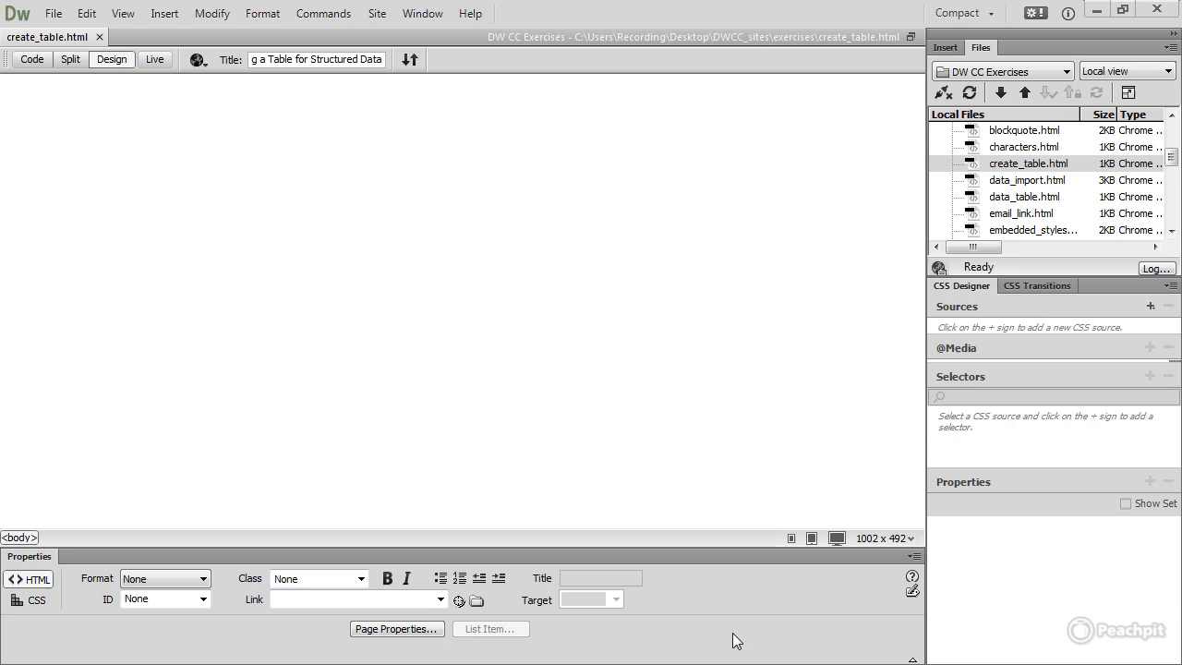
Step: Start inserting a table with 5 rows and 3 columns, keeping pixels as the width unit and leaving the table width blank
left_click(165, 15)
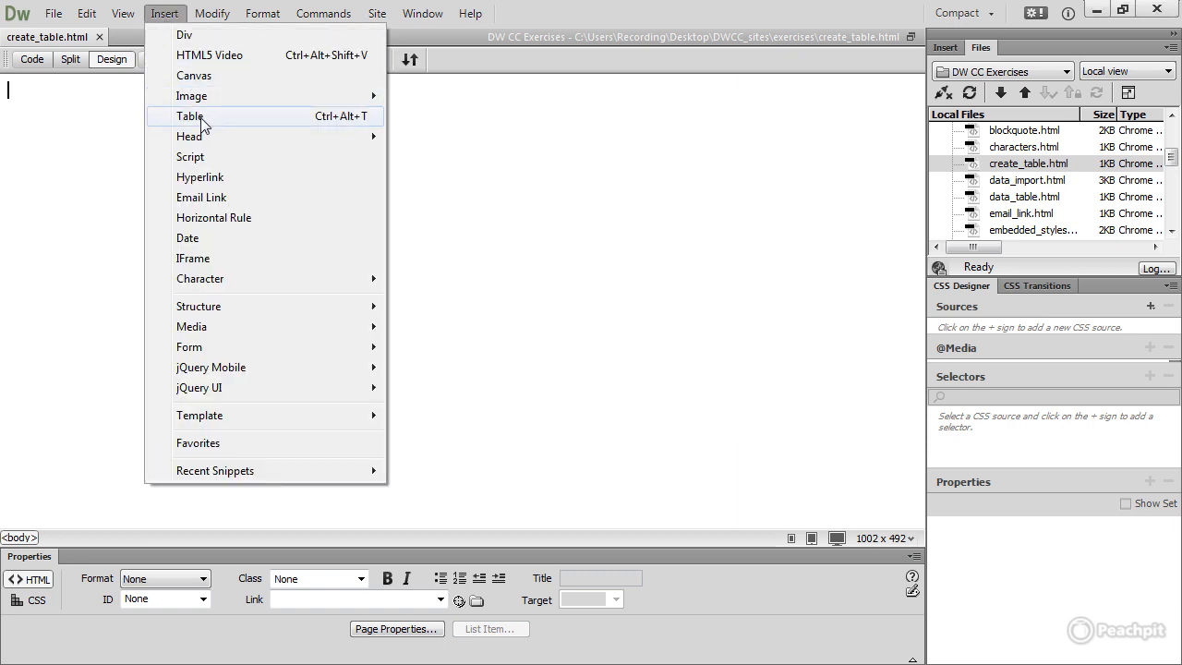
left_click(283, 119)
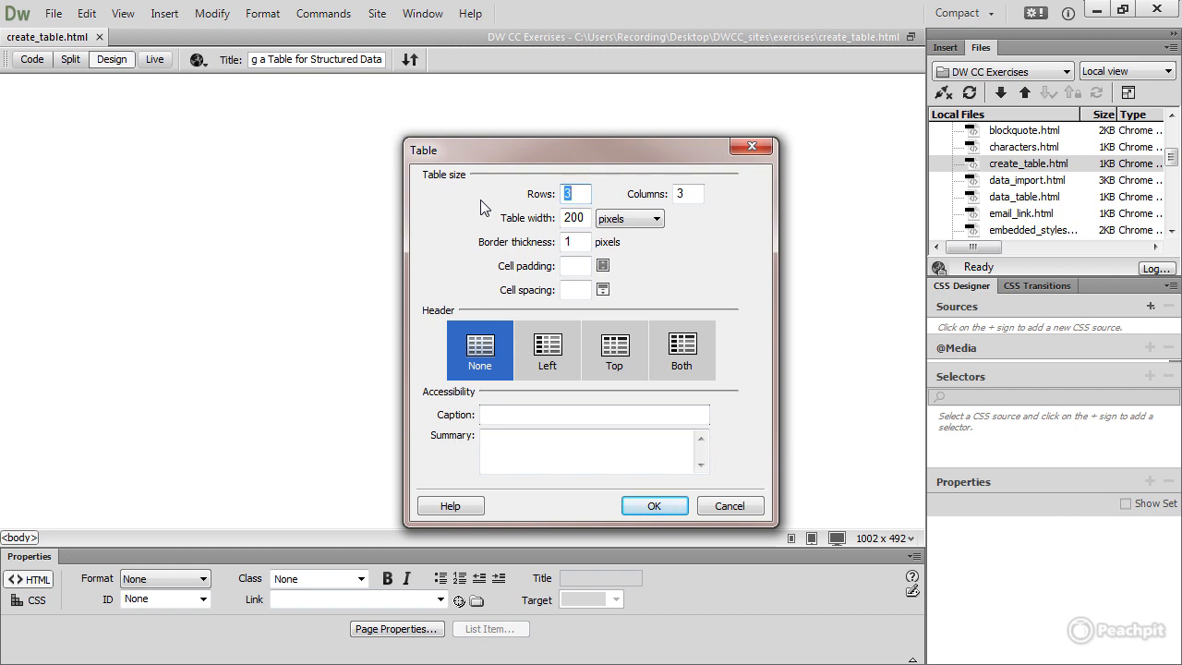
type("5")
left_click(659, 223)
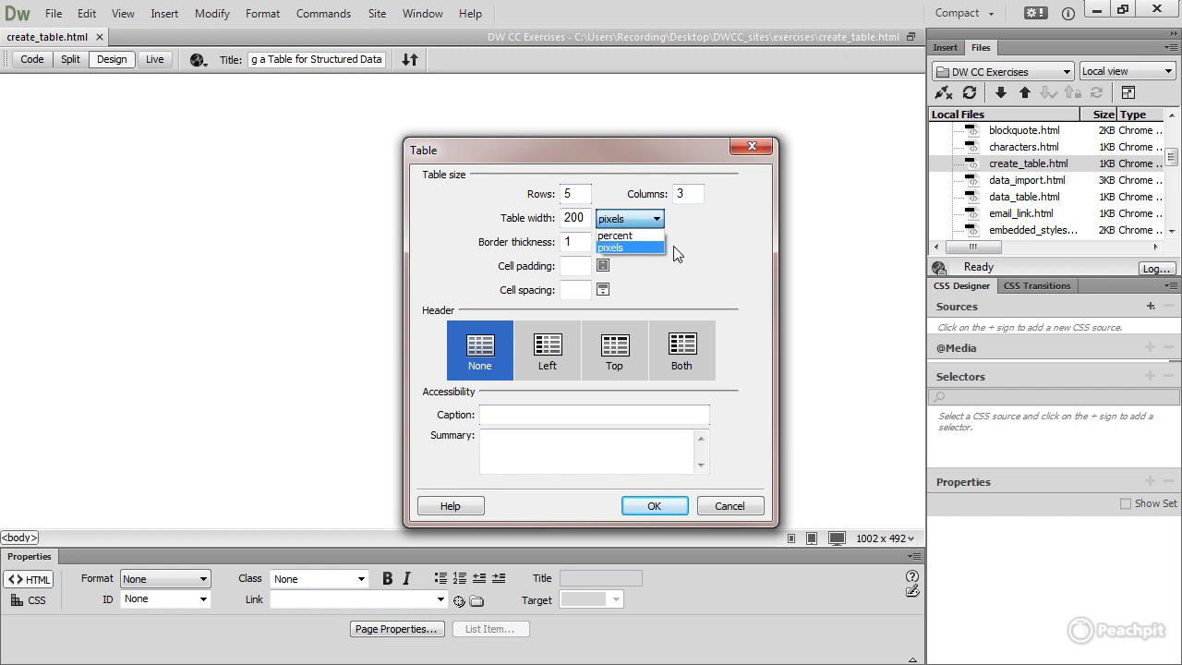
left_click(673, 246)
left_click_drag(588, 218, 558, 218)
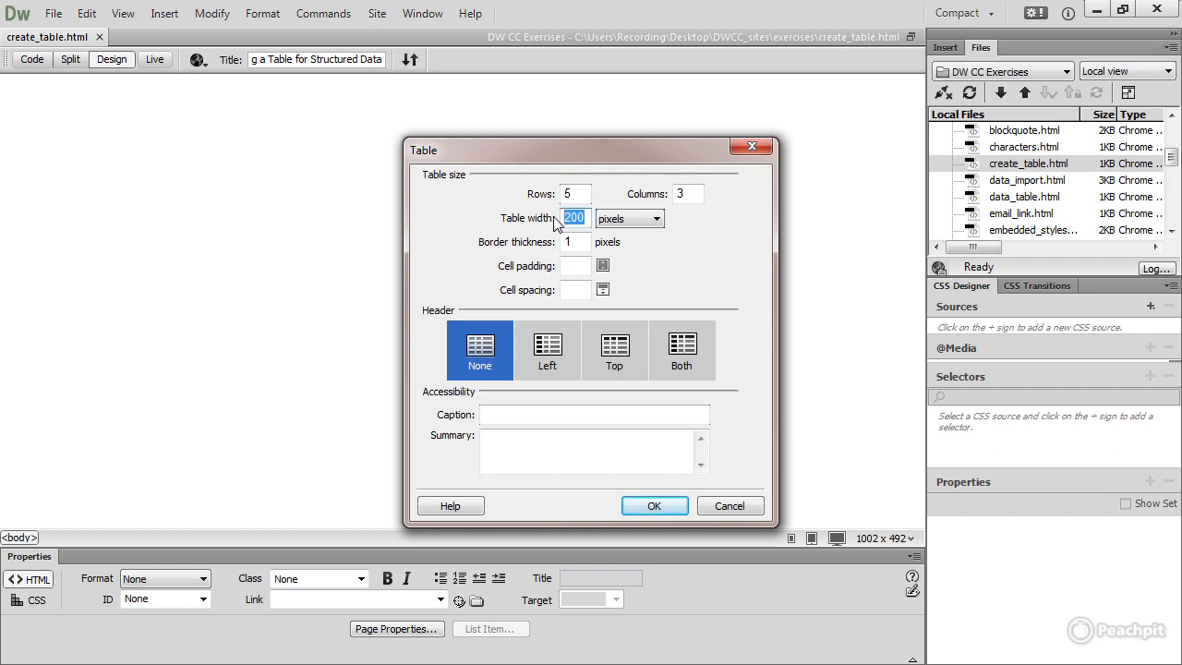
key("BackSpace")
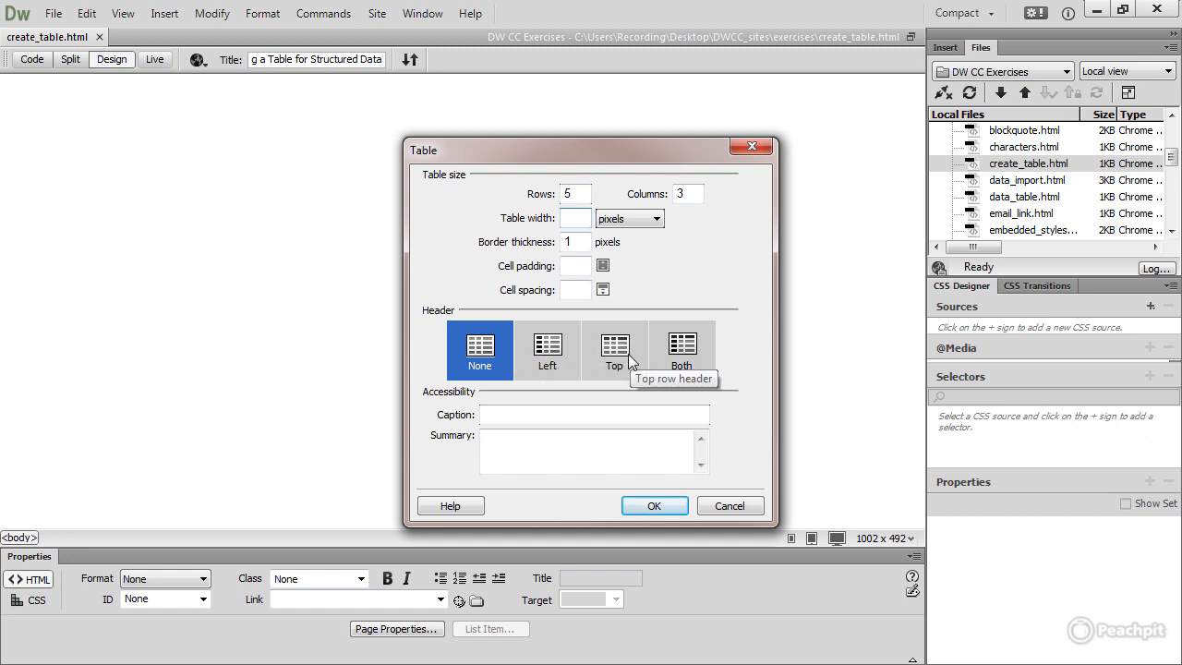
Step: Give the table both left and top headers, caption it "Sales Results" and insert it into the page
left_click(691, 347)
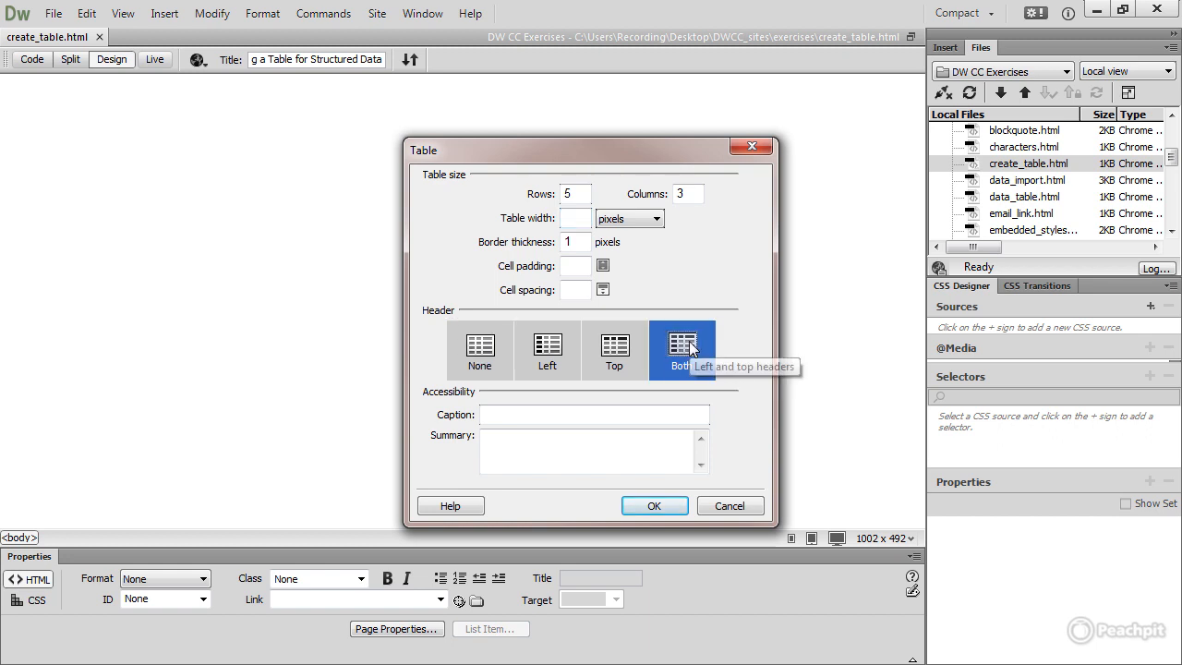
left_click(495, 416)
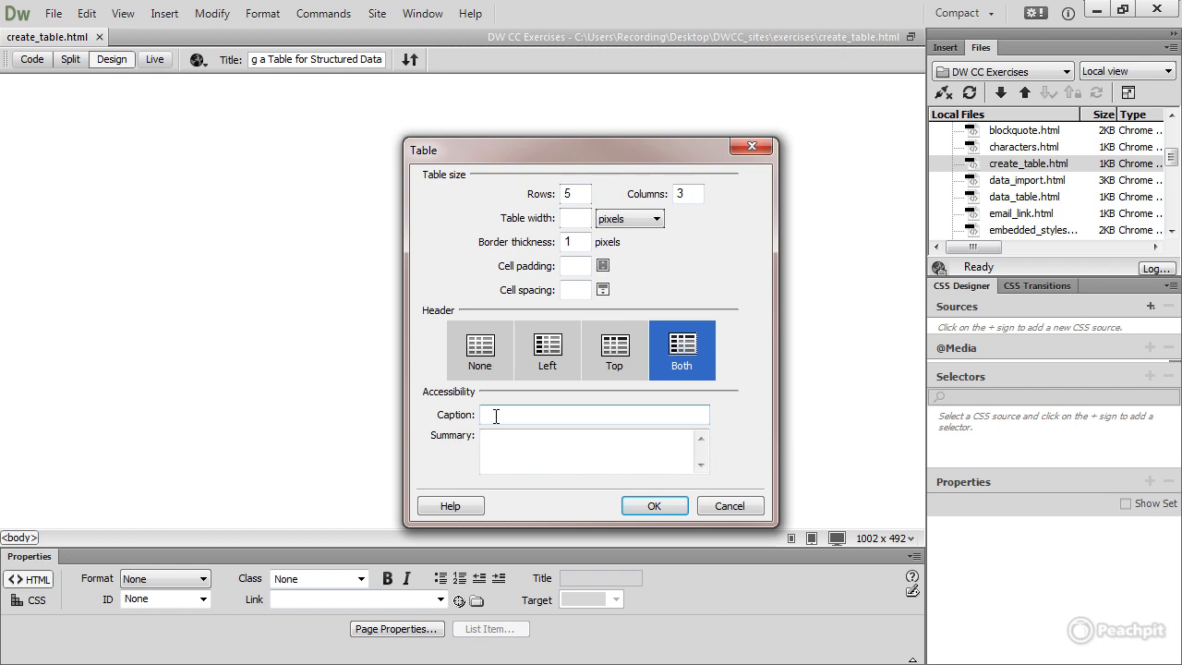
left_click(496, 416)
type("S")
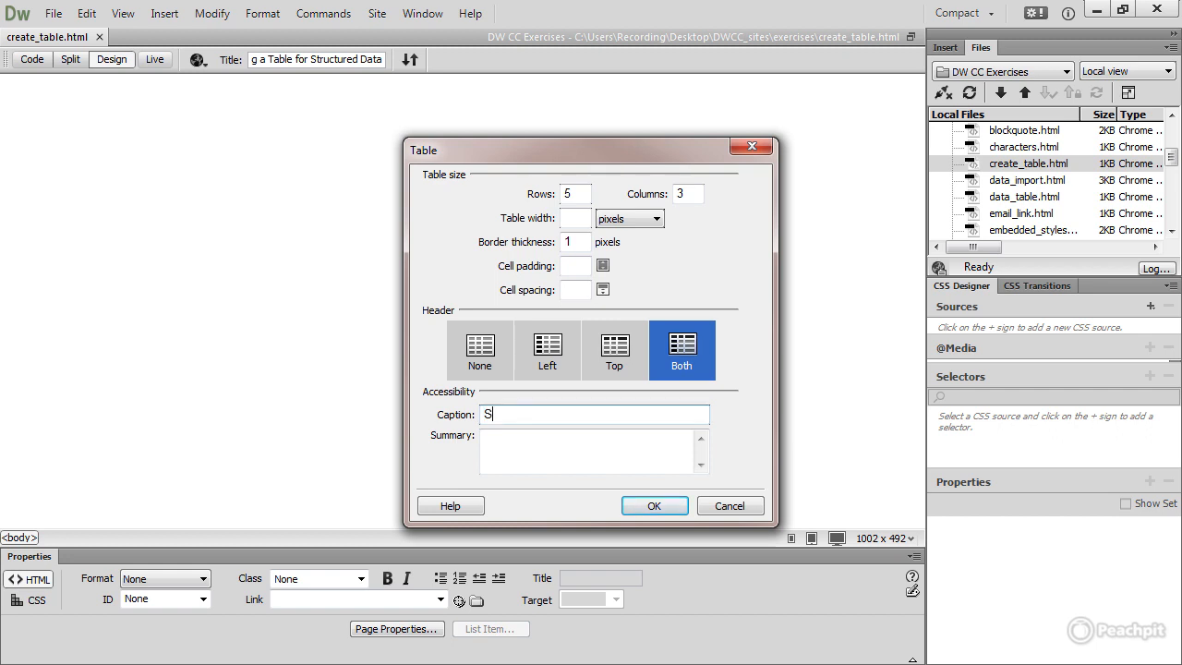
type("ales Results")
left_click(630, 509)
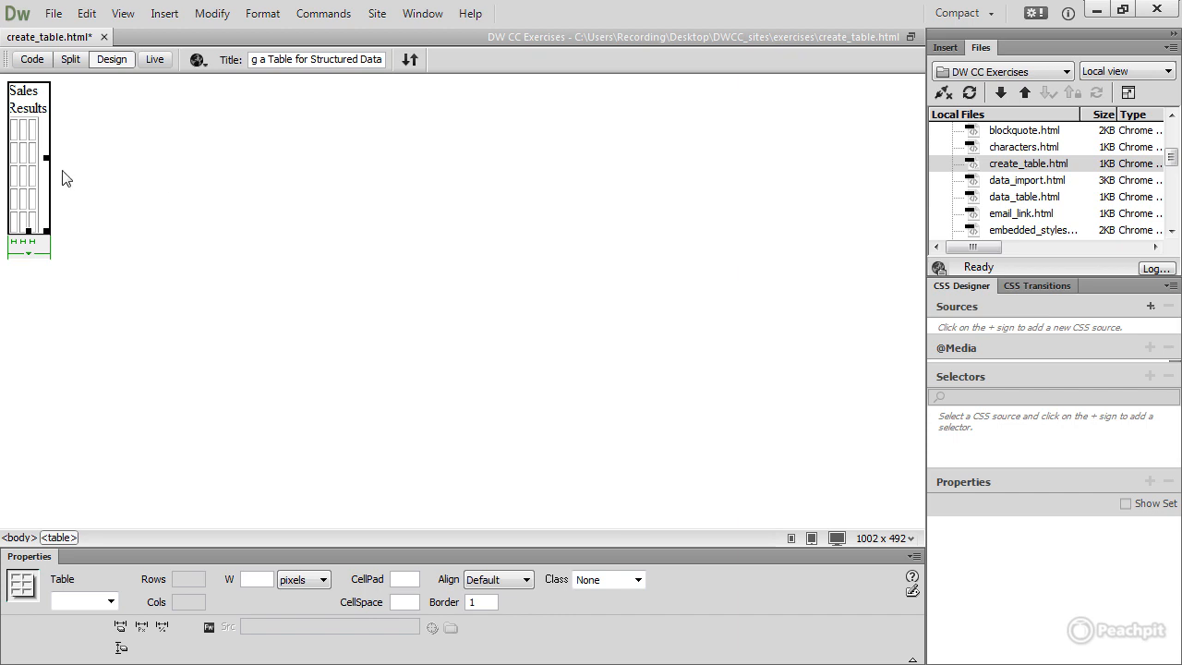
Step: Turn on Expanded Tables mode for the new table
right_click(17, 177)
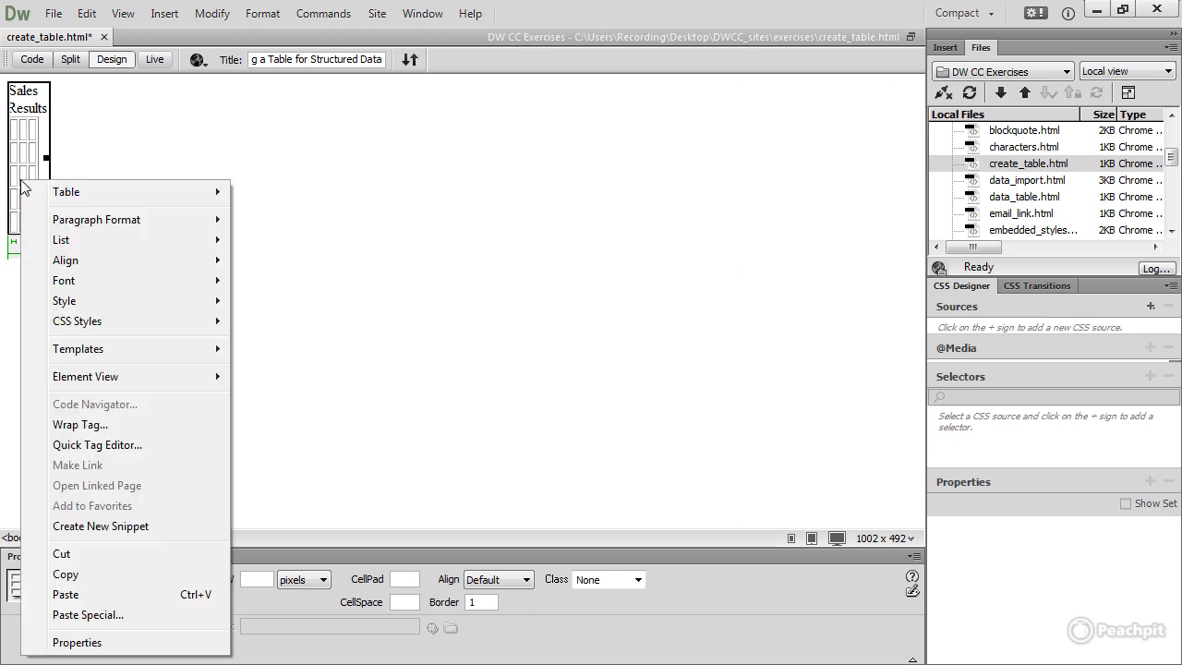
mouse_move(124, 191)
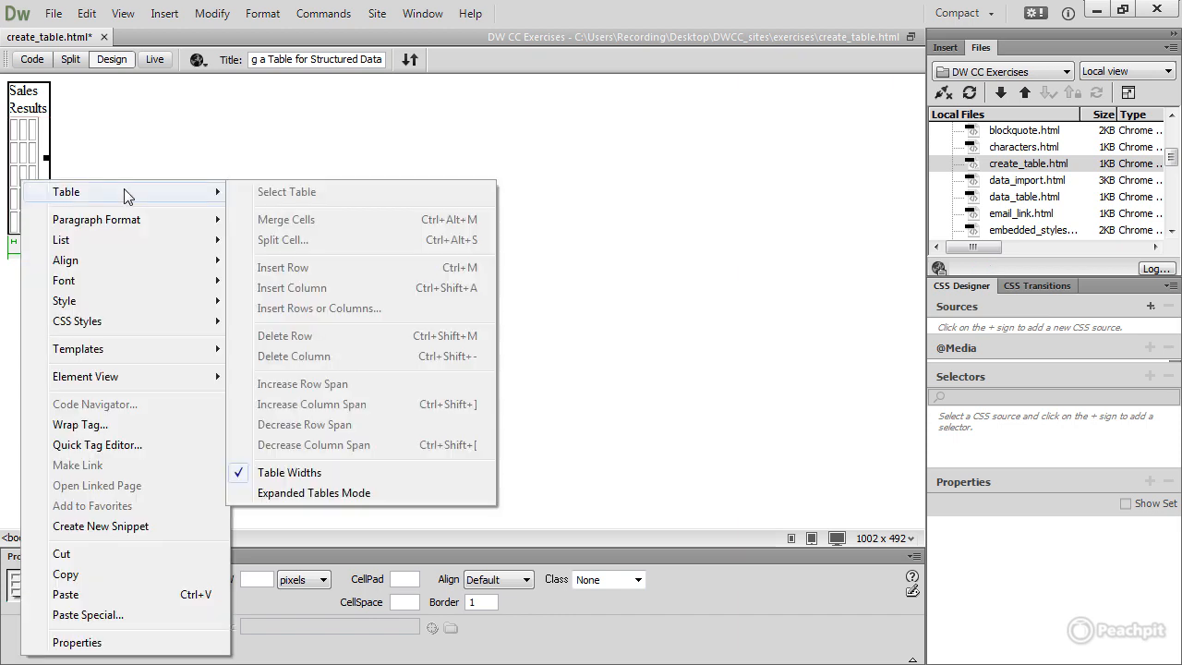
left_click(346, 494)
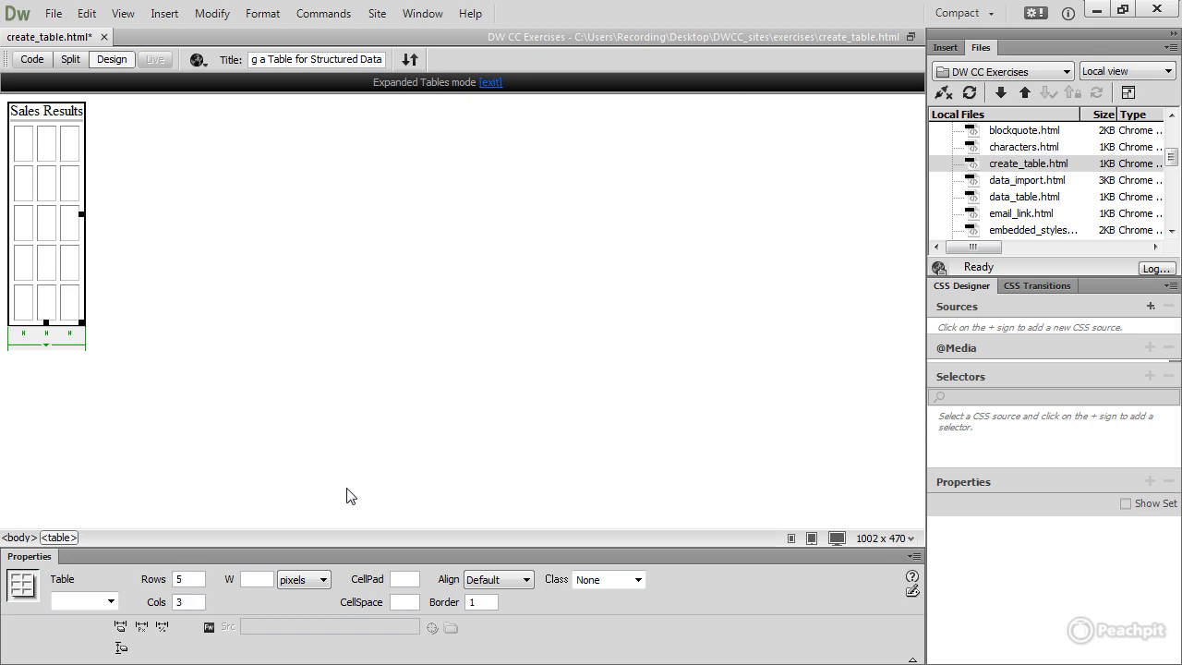
Step: Fill the table's top header row with the column headings City, Representative and Sales
left_click(23, 141)
type("City")
key("Tab")
type("Representative")
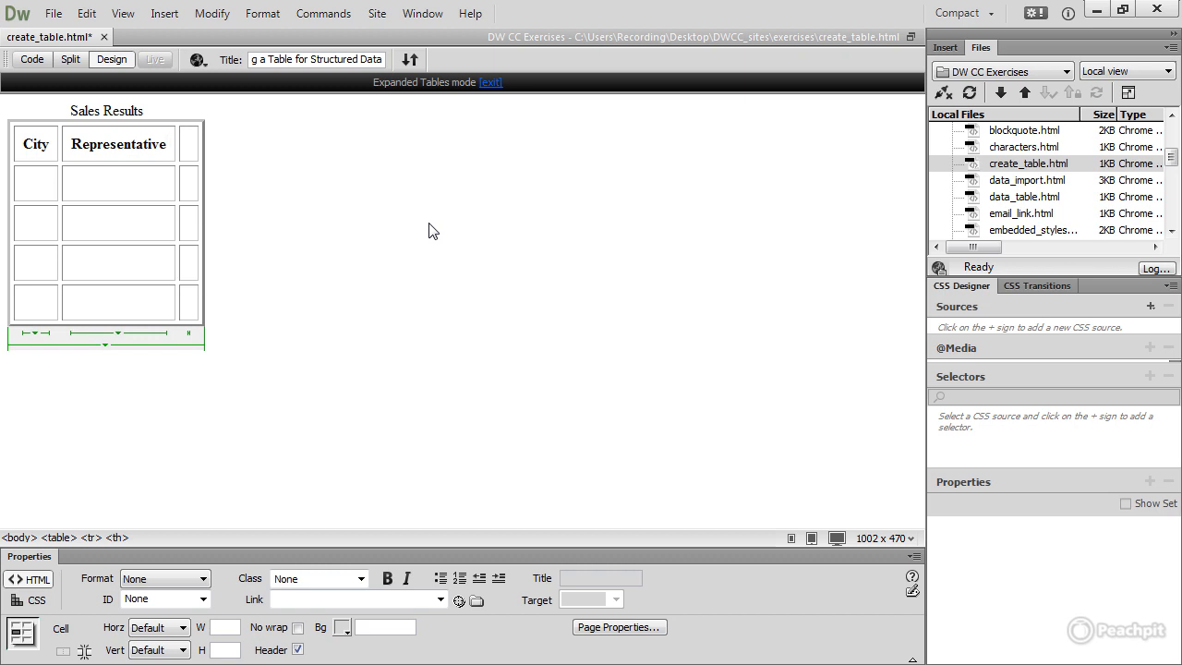
type("Sales")
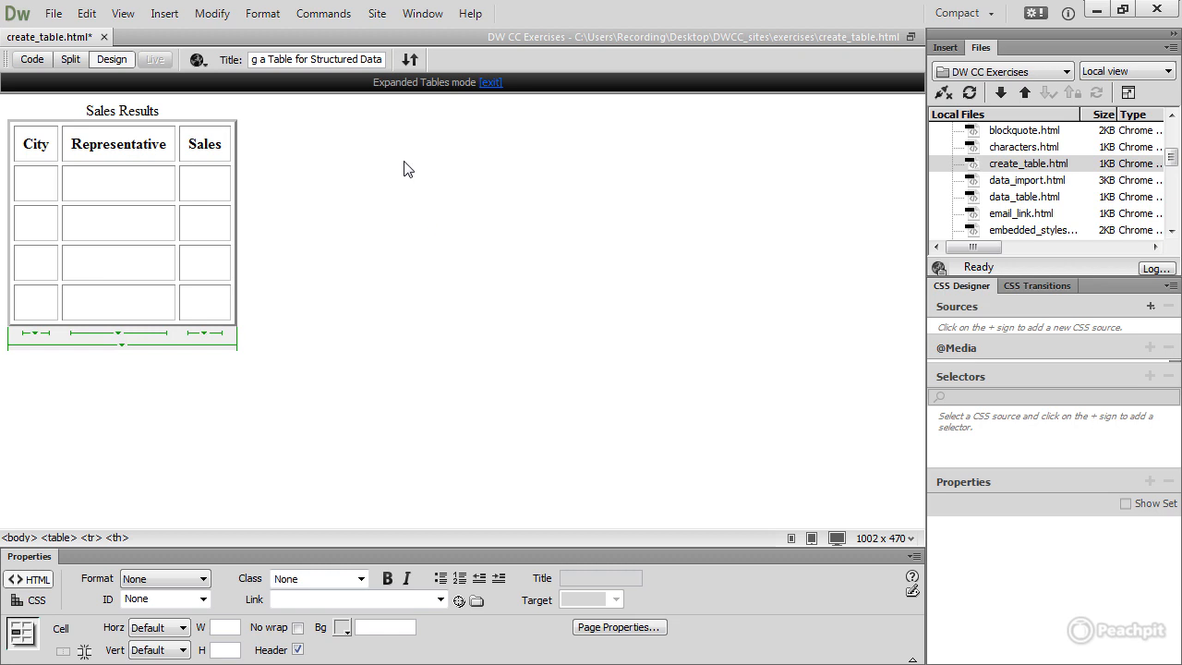
Step: Switch the document to Split view and enter "Sacramento" as the first row header below City
left_click(70, 59)
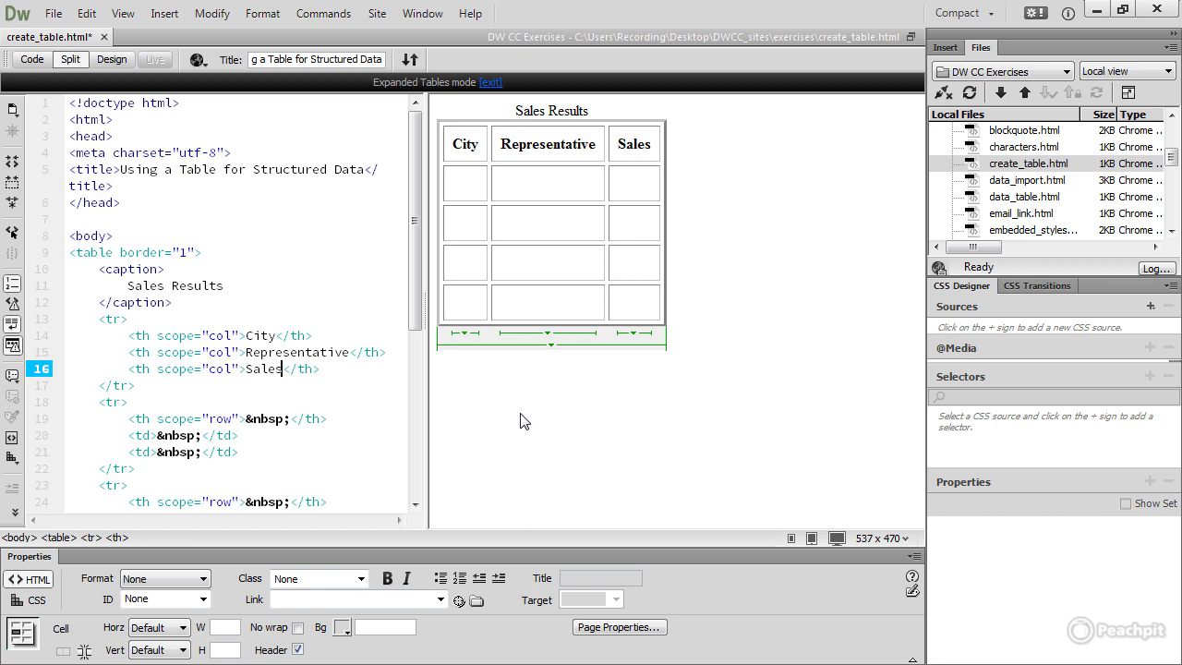
key("Tab")
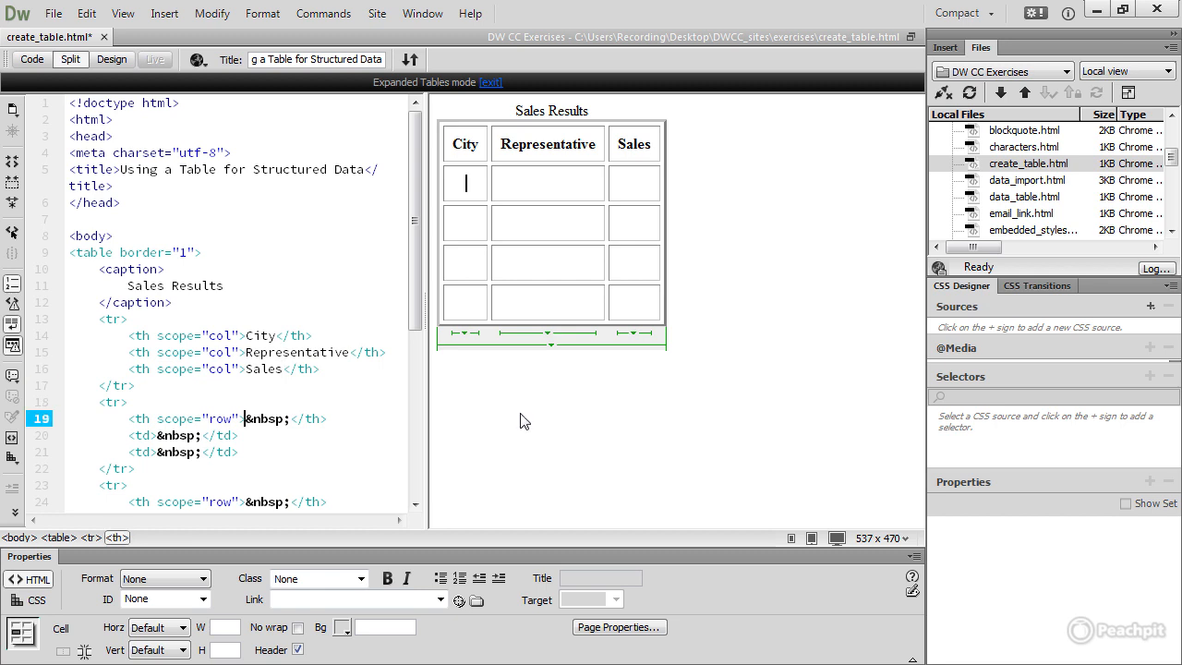
type("Sc")
type("a")
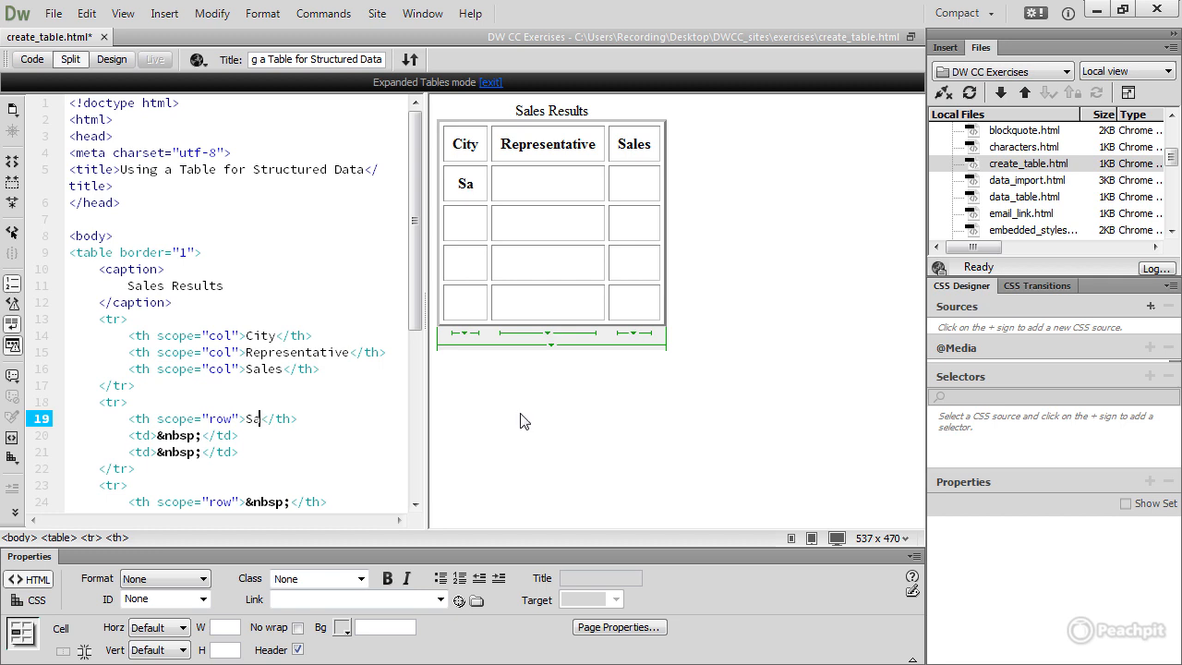
type("cramento")
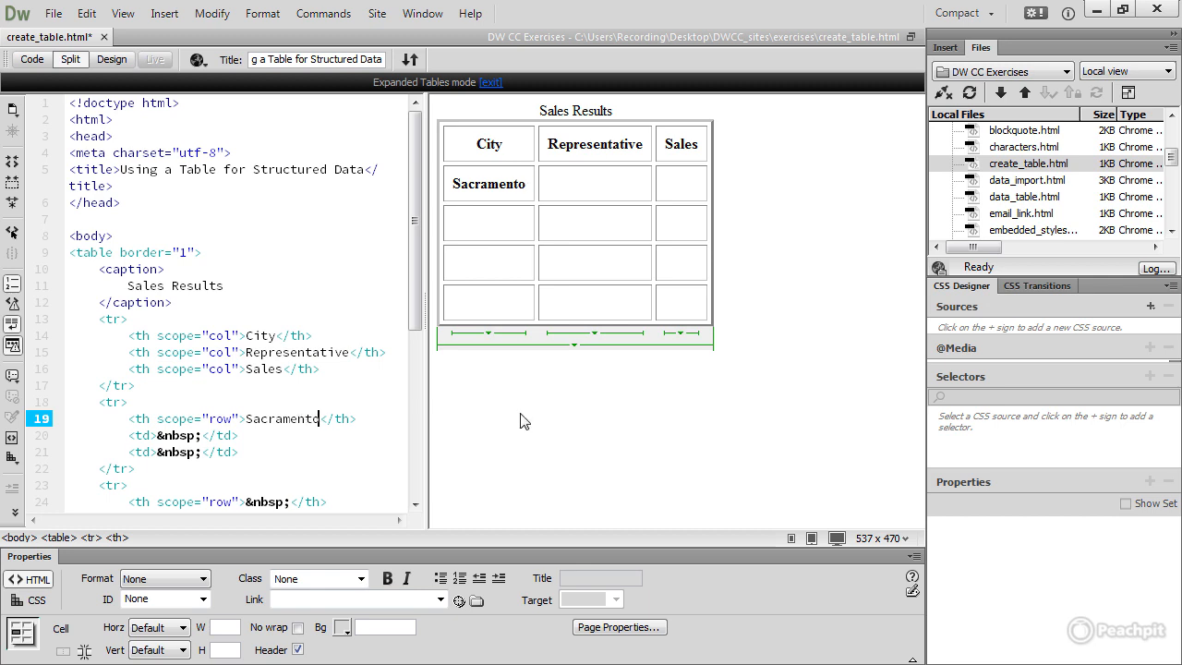
Step: Enter the representative's full name in the Sacramento row
key("Tab")
type("Jim")
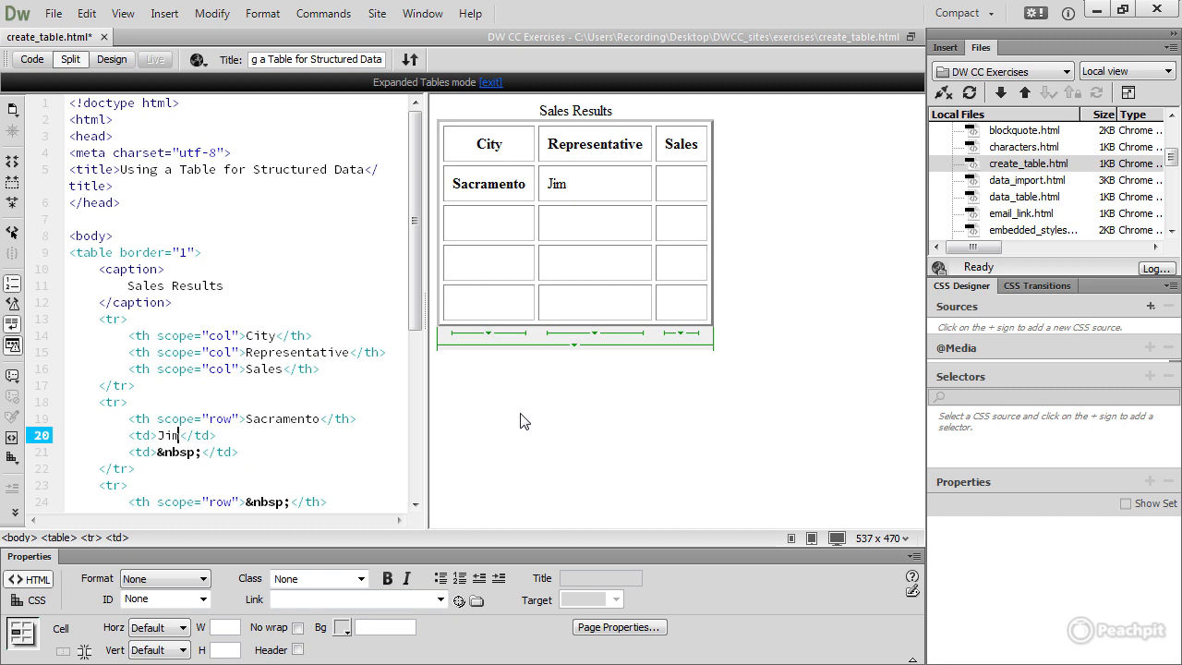
type("Balck")
key("BackSpace")
key("BackSpace")
key("BackSpace")
key("BackSpace")
type("lack")
Step: Exit Expanded Tables mode and enter $250,000 in the Sales cell of the Sacramento row
left_click(490, 83)
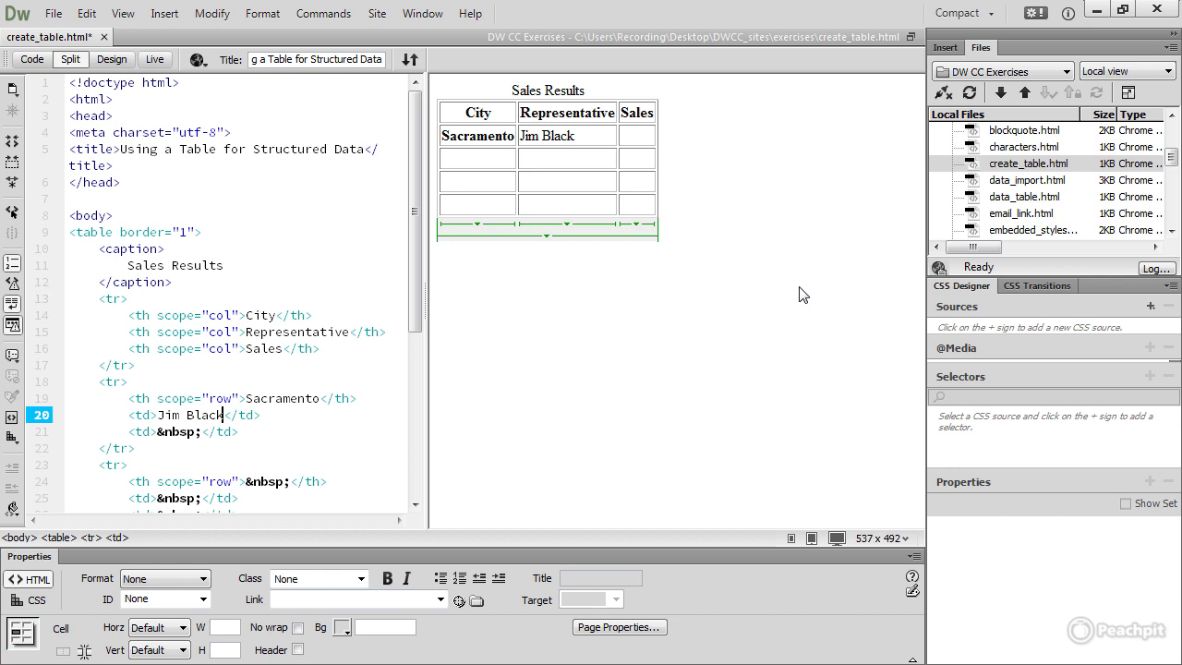
left_click(635, 137)
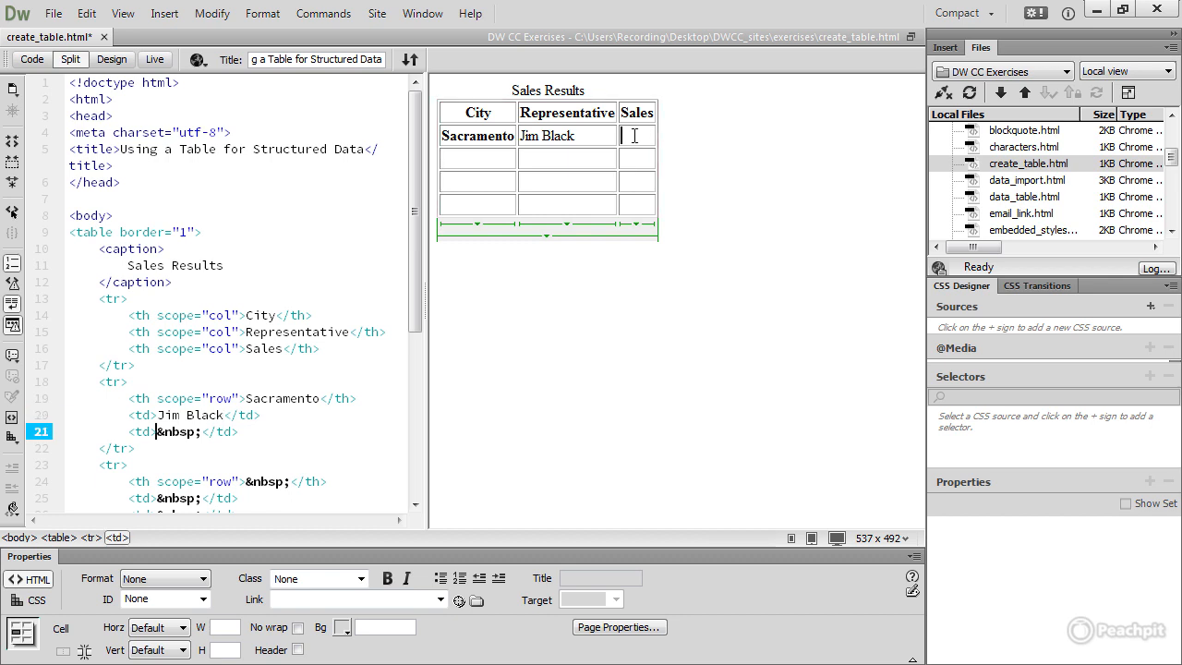
type("$25,0")
key("BackSpace")
key("BackSpace")
key("BackSpace")
type("0,000")
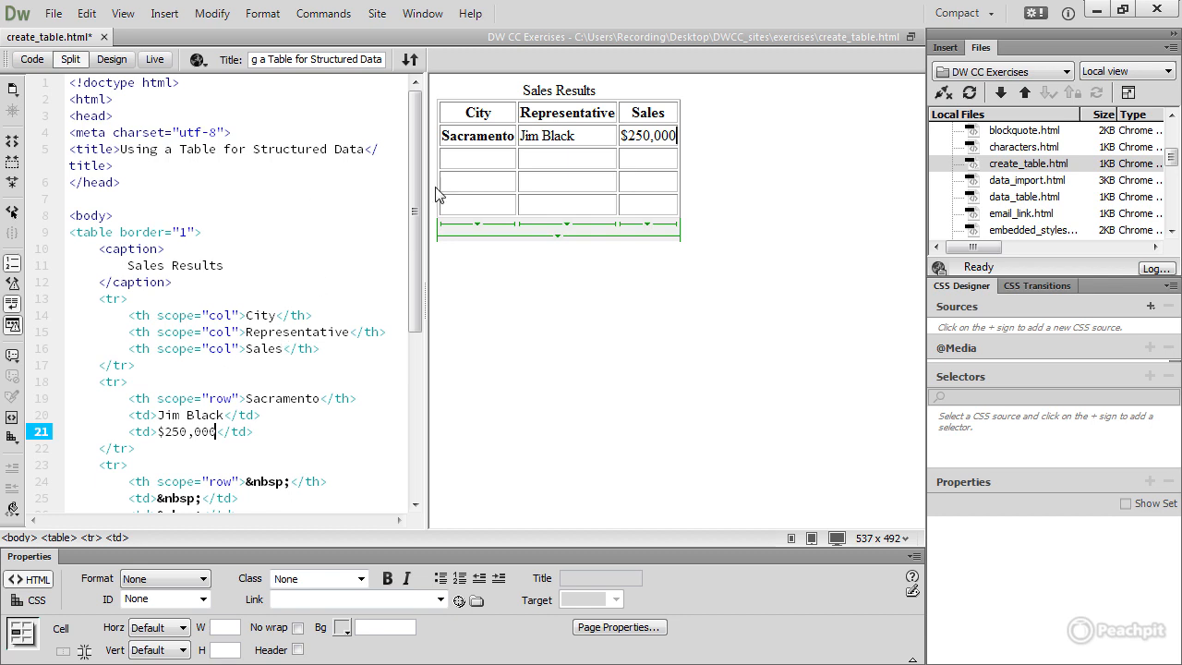
Step: Convert the Sacramento cell from a header cell to a regular data cell
left_click(478, 136)
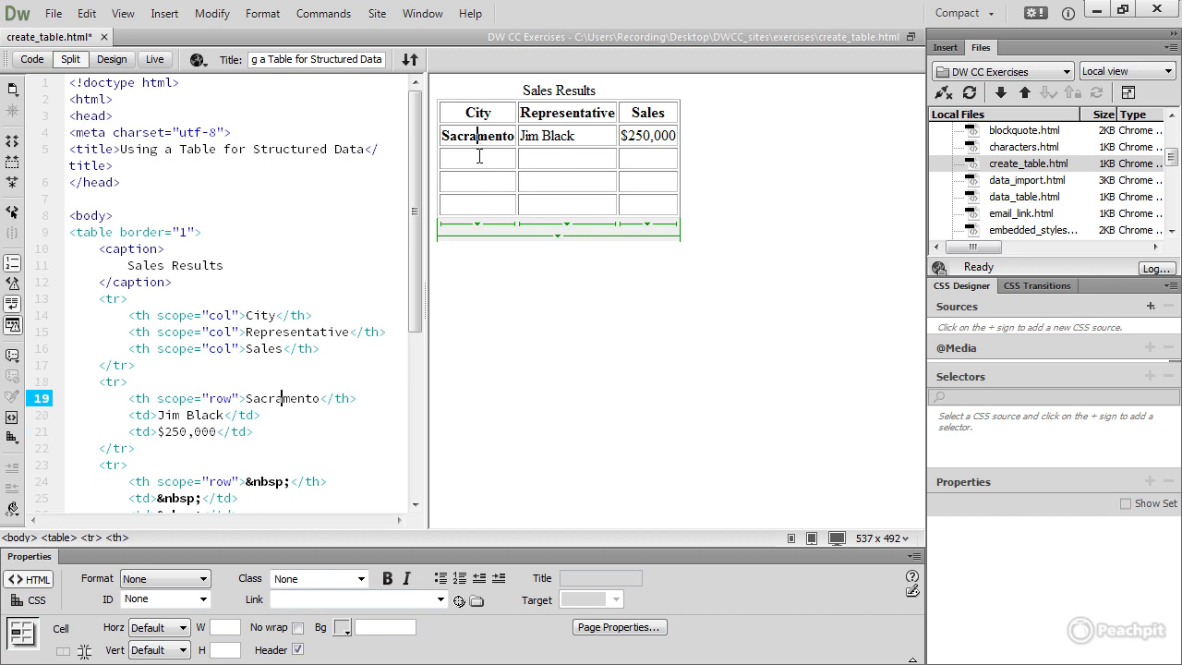
left_click(298, 650)
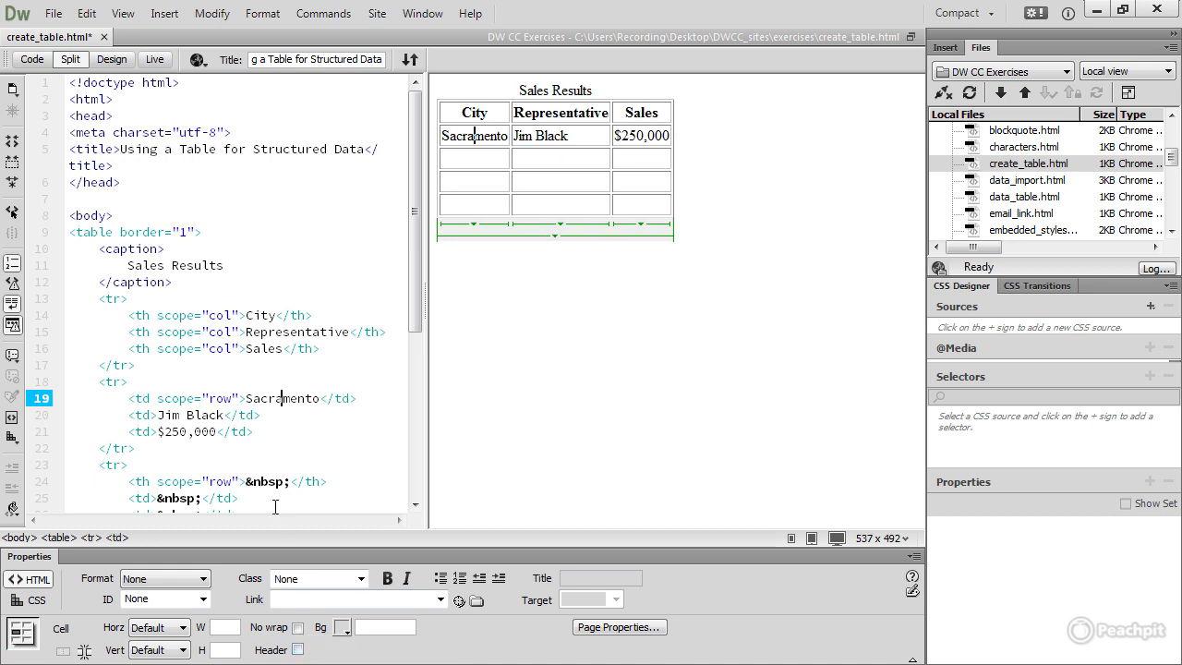